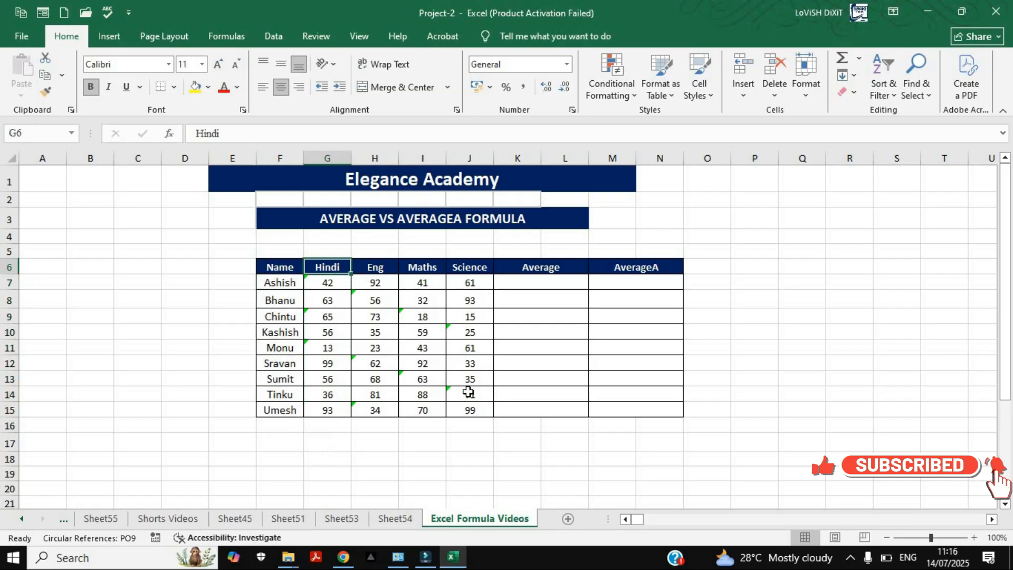
pyautogui.click(469, 391)
pyautogui.click(477, 423)
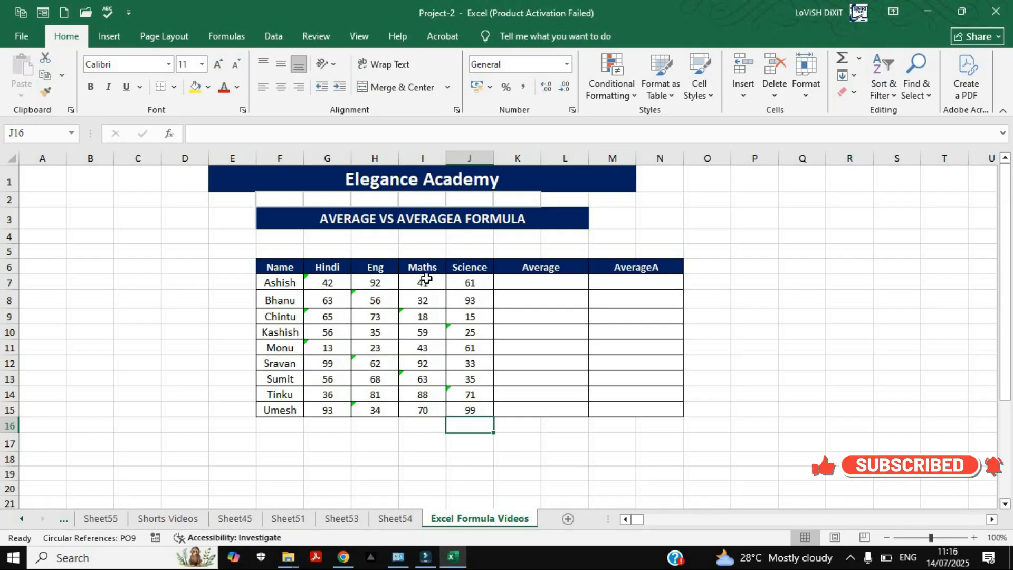
pyautogui.click(441, 299)
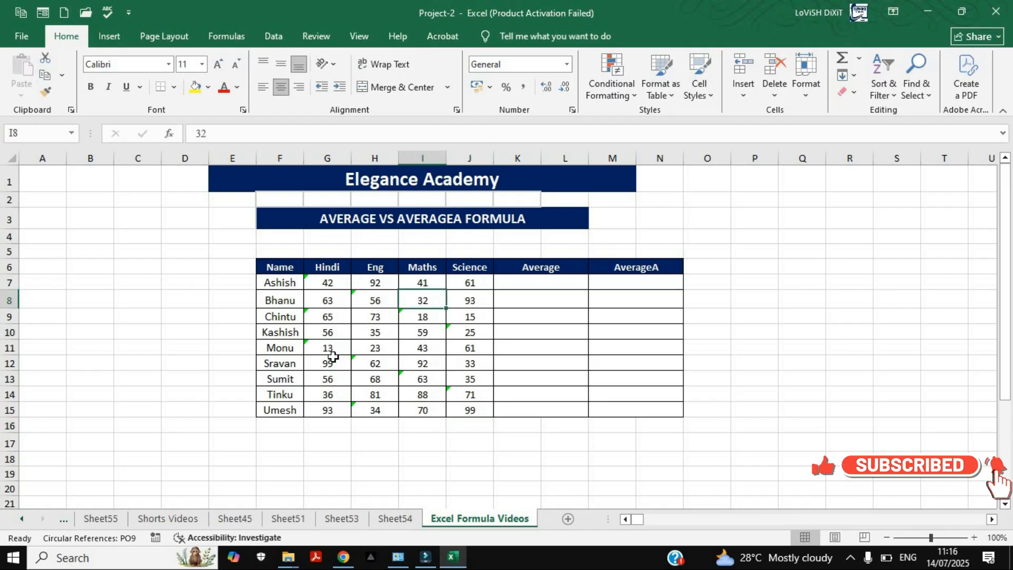
pyautogui.click(462, 395)
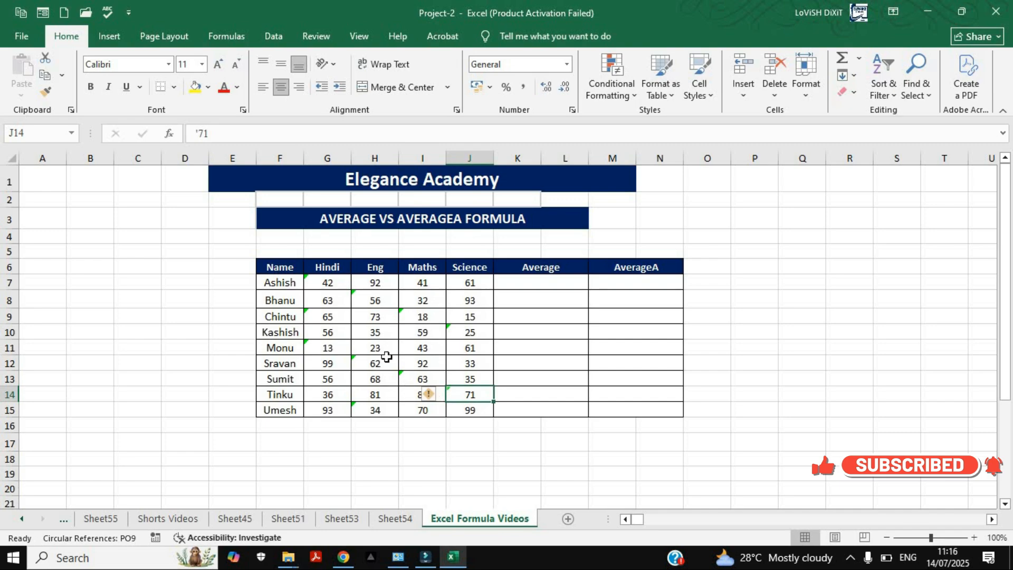
pyautogui.click(330, 283)
pyautogui.click(404, 303)
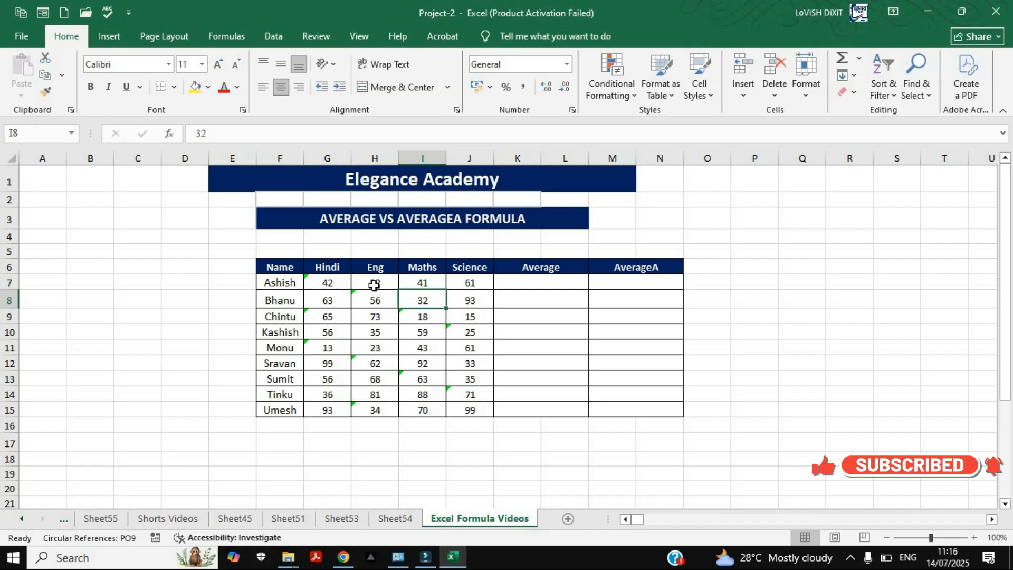
pyautogui.click(465, 360)
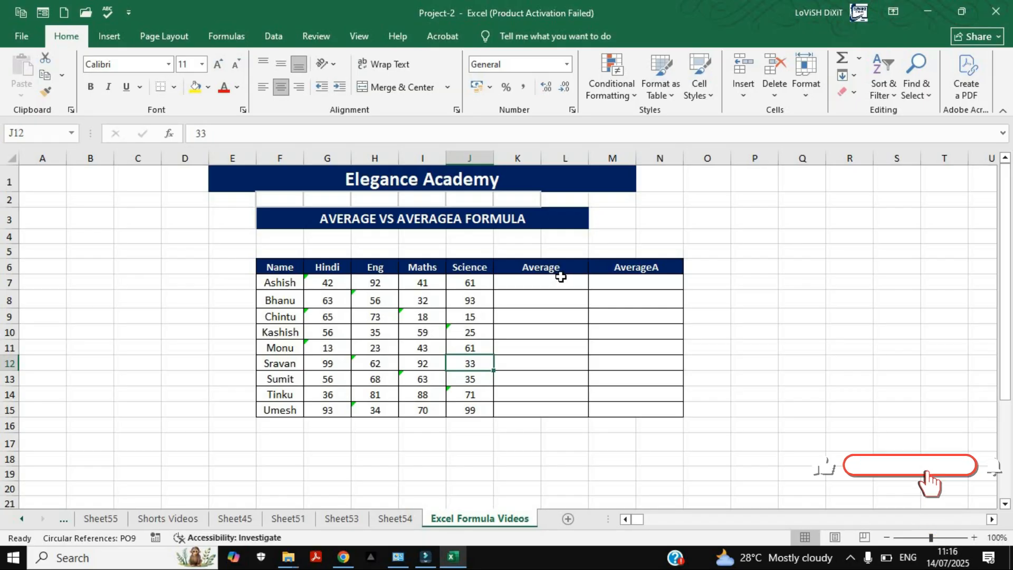
# Enter the formula =AVERAGE(G7:J7) in cell K7, the first row of the Average column
pyautogui.click(530, 284)
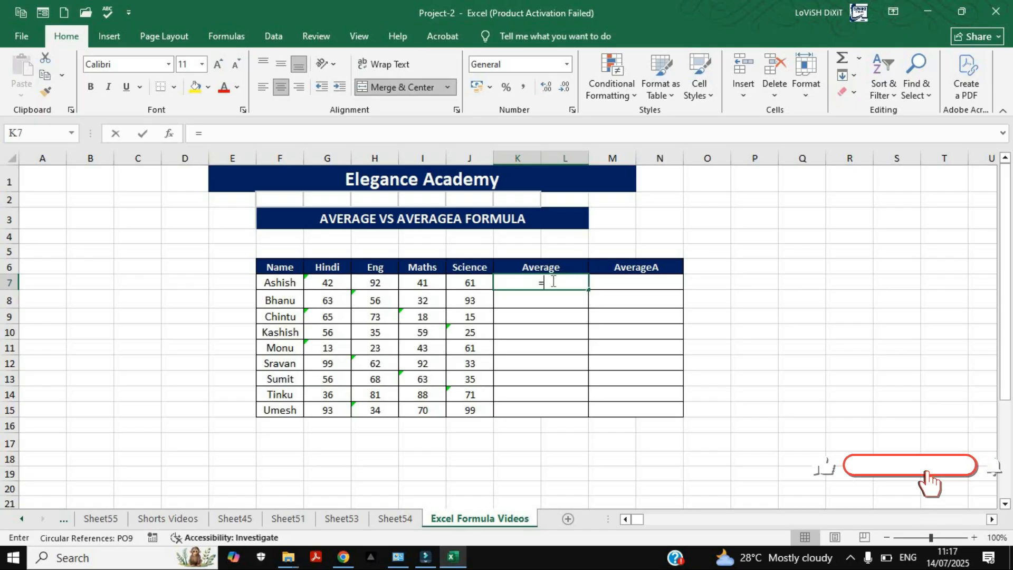
pyautogui.write('=AVERA')
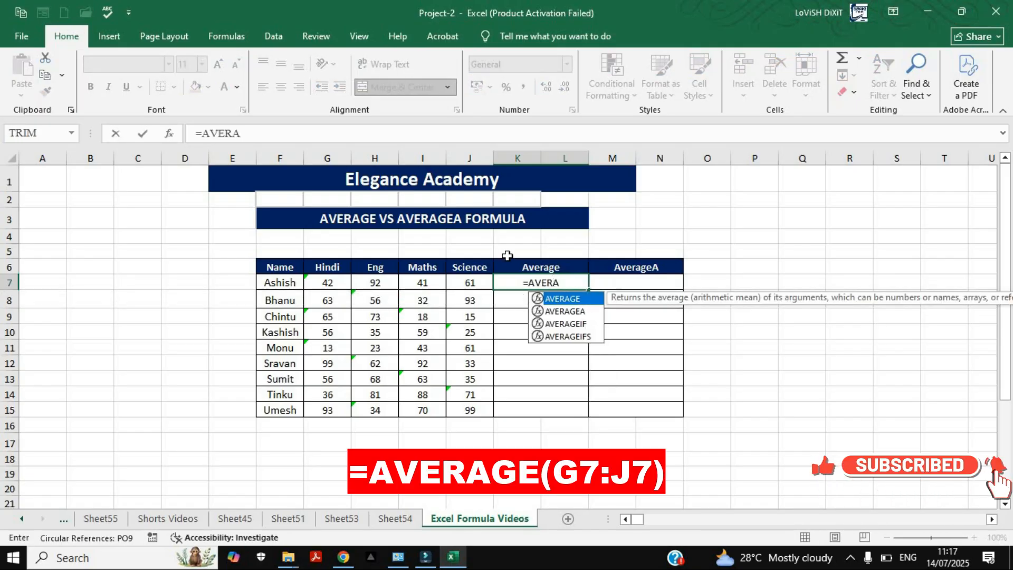
pyautogui.press('Tab')
pyautogui.moveTo(337, 283); pyautogui.dragTo(462, 284)
pyautogui.write(')')
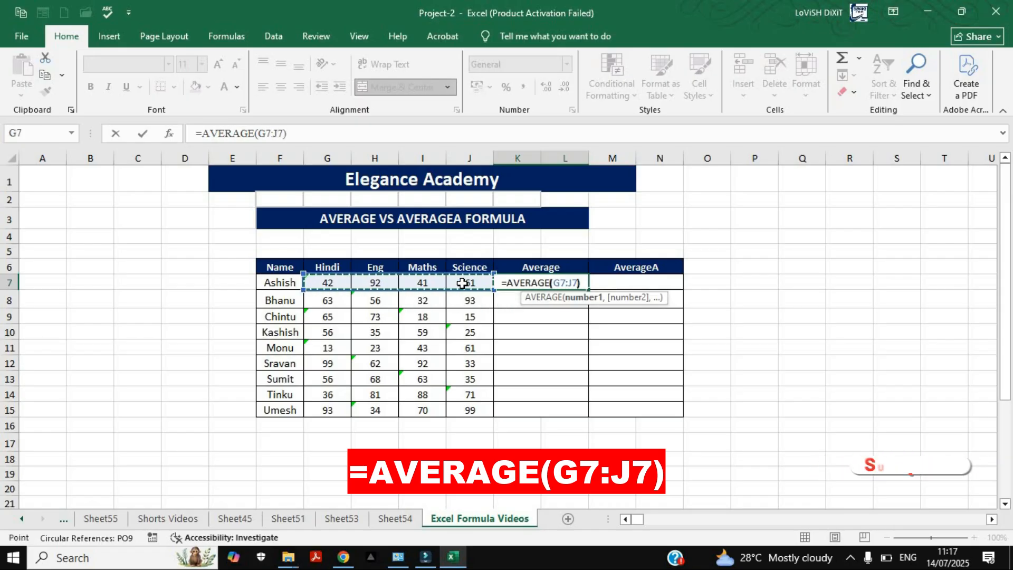
pyautogui.press('Return')
# Fill the AVERAGE formula from K7 down through row 15 of the Average column
pyautogui.click(583, 285)
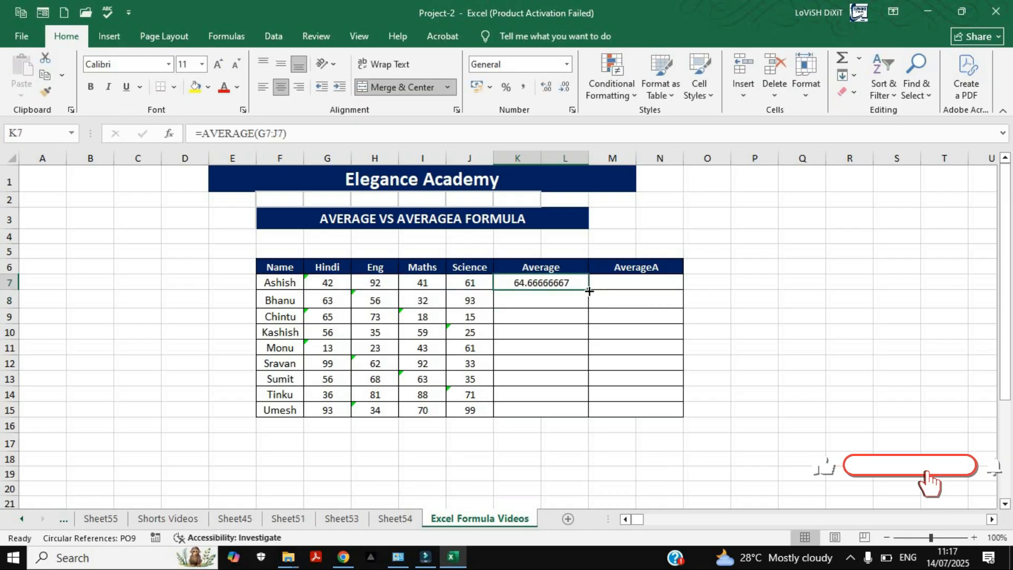
pyautogui.moveTo(588, 290); pyautogui.dragTo(597, 404)
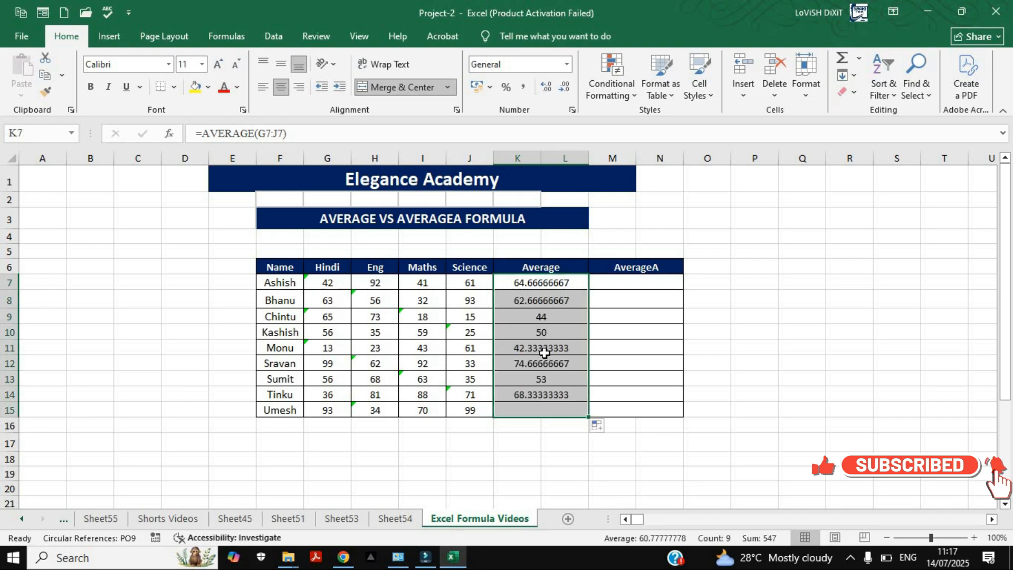
pyautogui.click(543, 348)
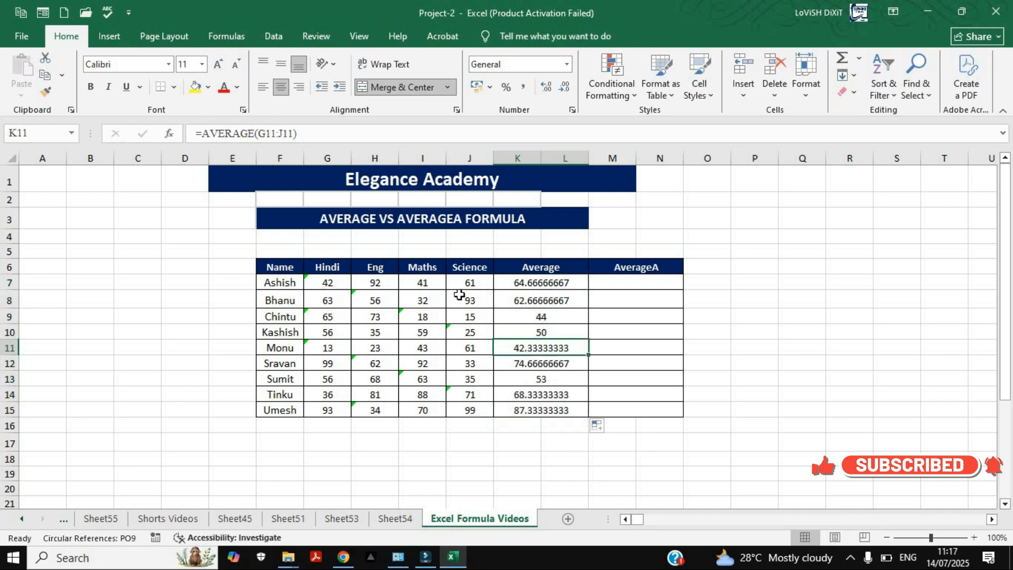
# Reduce the Average results in K7 through K15 to two decimal places
pyautogui.click(525, 283)
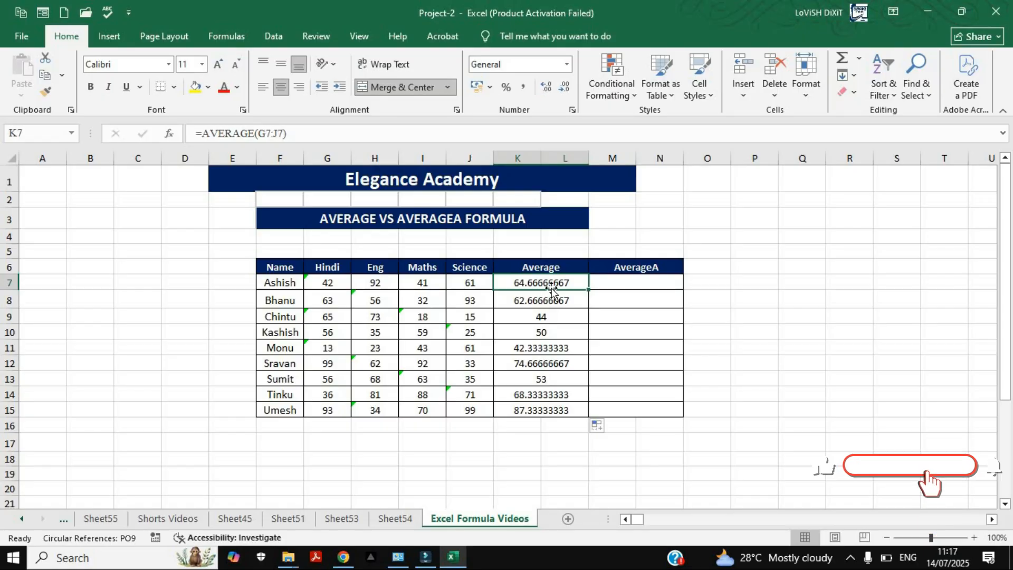
pyautogui.moveTo(576, 285)
pyautogui.mouseDown()
pyautogui.moveTo(570, 348)
pyautogui.moveTo(544, 410)
pyautogui.mouseUp()
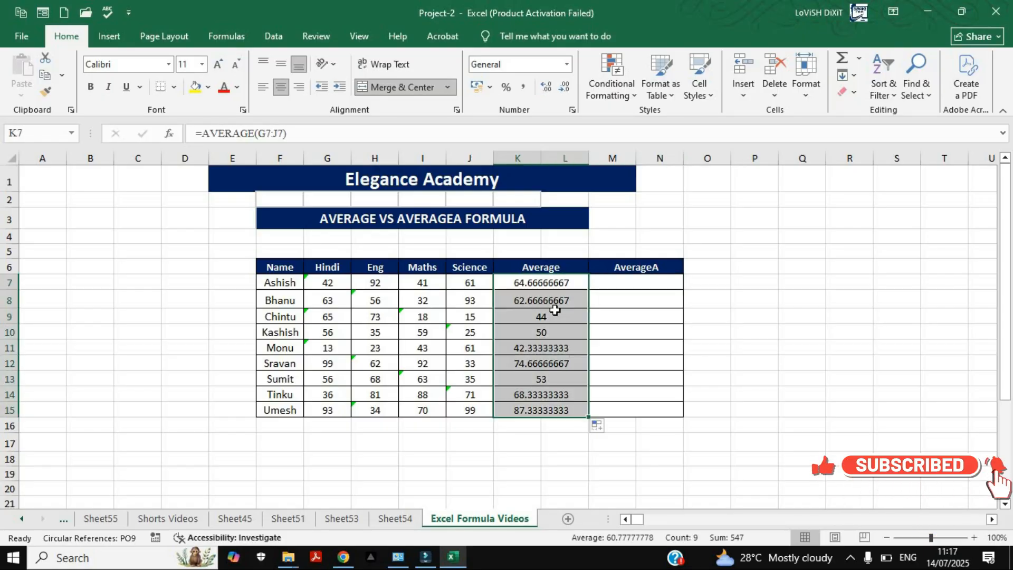
pyautogui.click(564, 87)
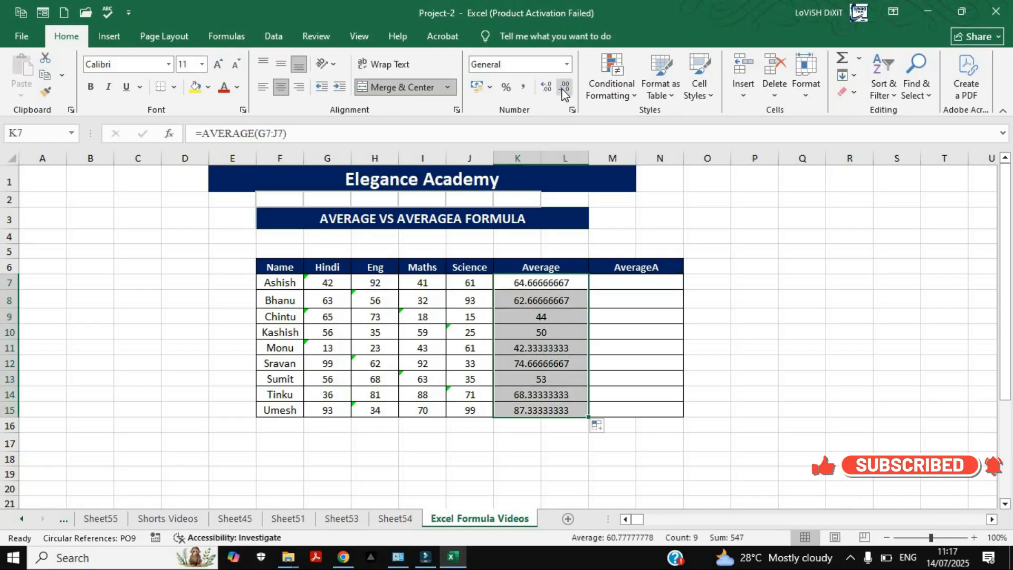
pyautogui.click(564, 87)
pyautogui.click(564, 87)
pyautogui.click(564, 87)
pyautogui.click(564, 87)
pyautogui.click(563, 89)
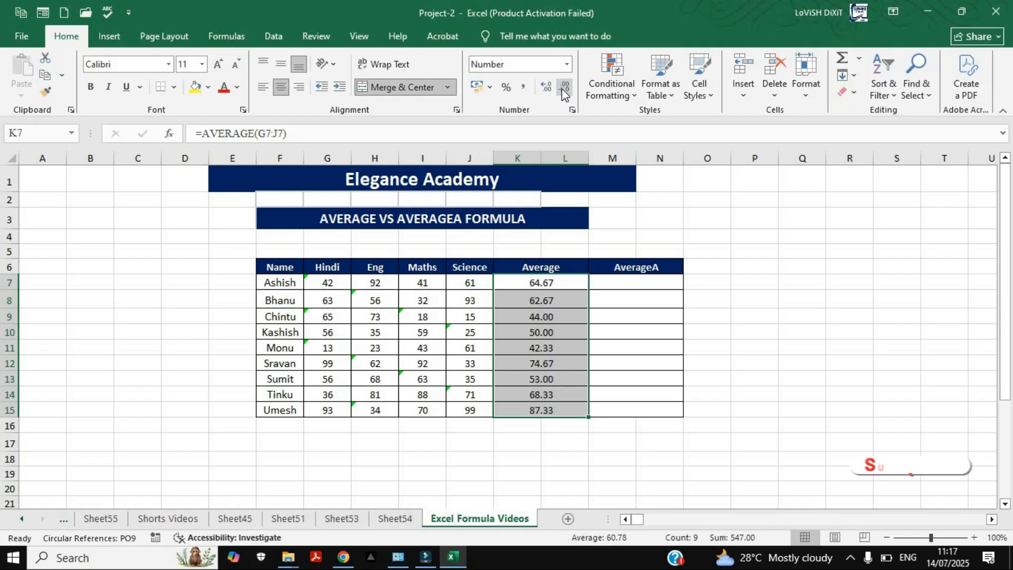
pyautogui.click(535, 334)
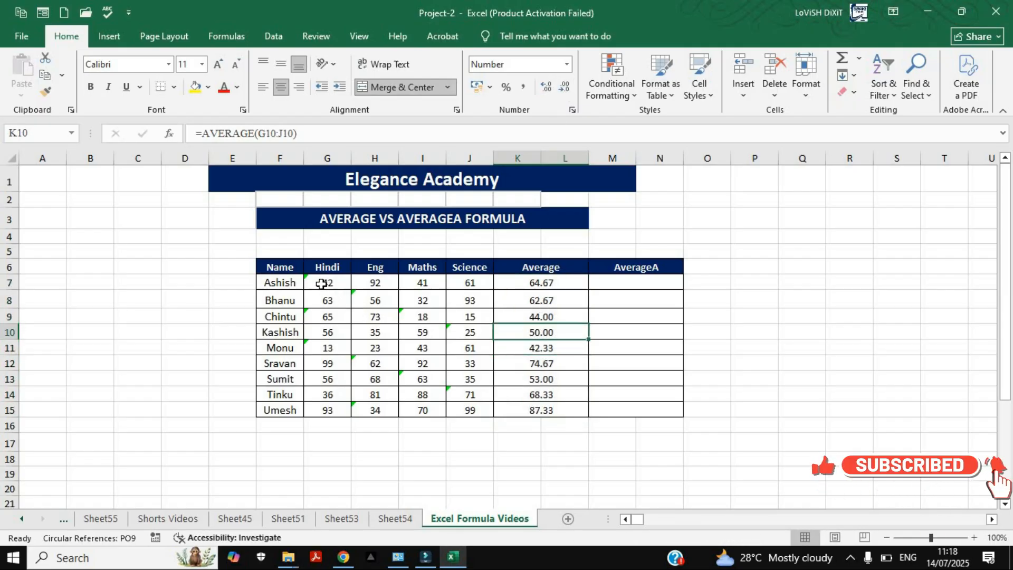
# Compare the AVERAGE result in K7 with the averages of G7:J7 and H7:J7, checking the text-formatted mark in G7
pyautogui.press('Up')
pyautogui.press('Up')
pyautogui.press('Up')
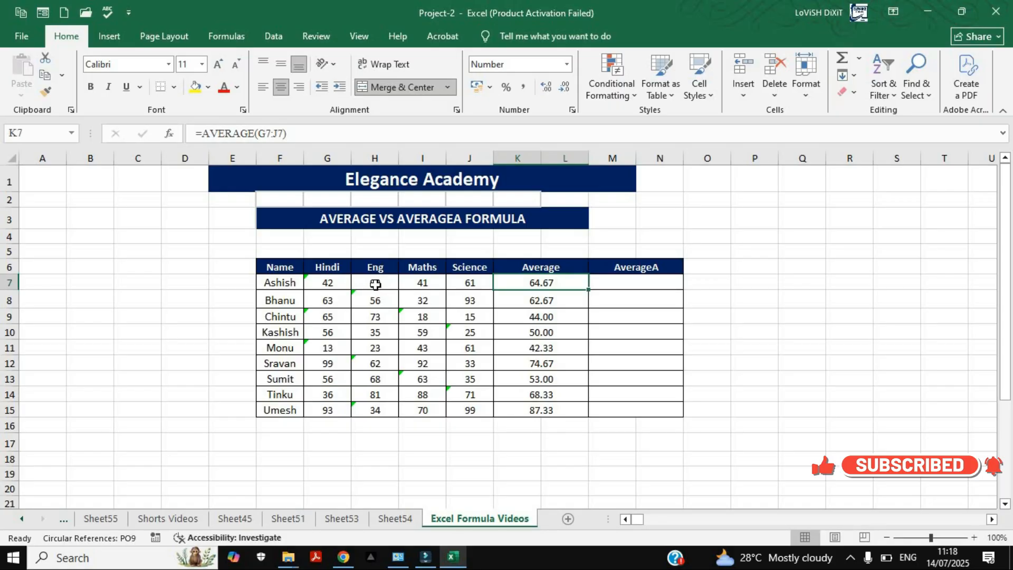
pyautogui.moveTo(338, 283); pyautogui.dragTo(470, 291)
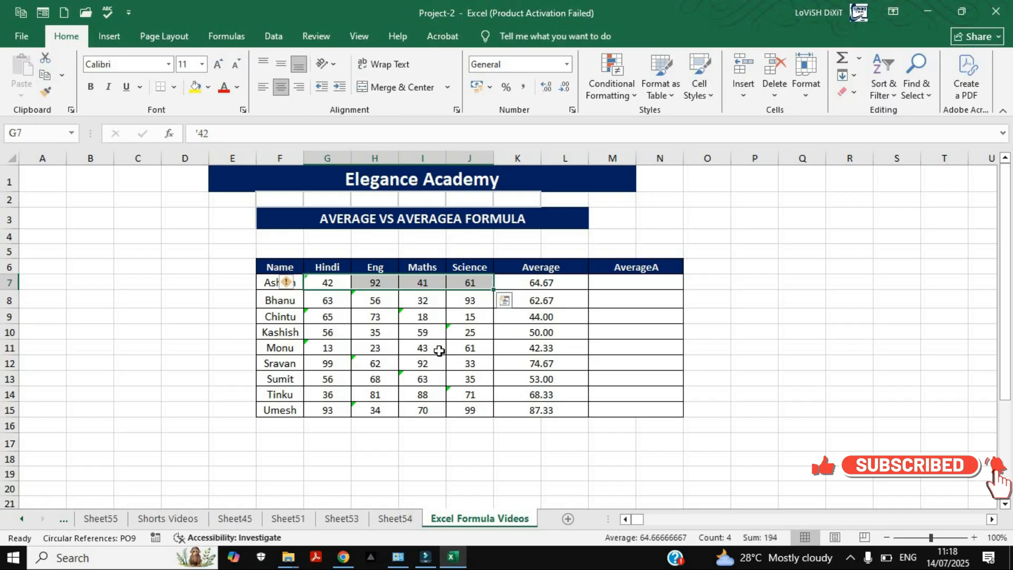
pyautogui.click(469, 379)
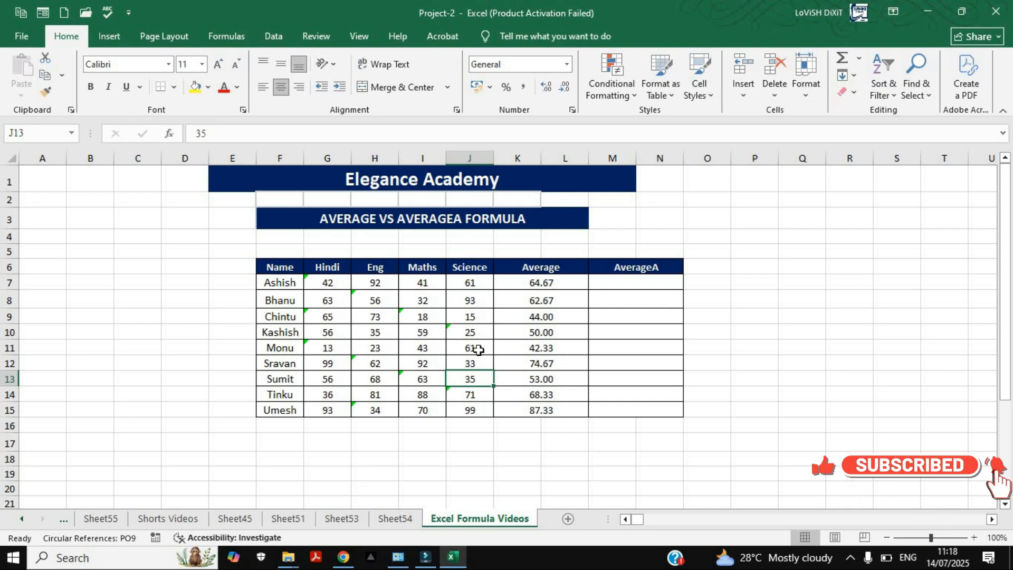
pyautogui.click(338, 283)
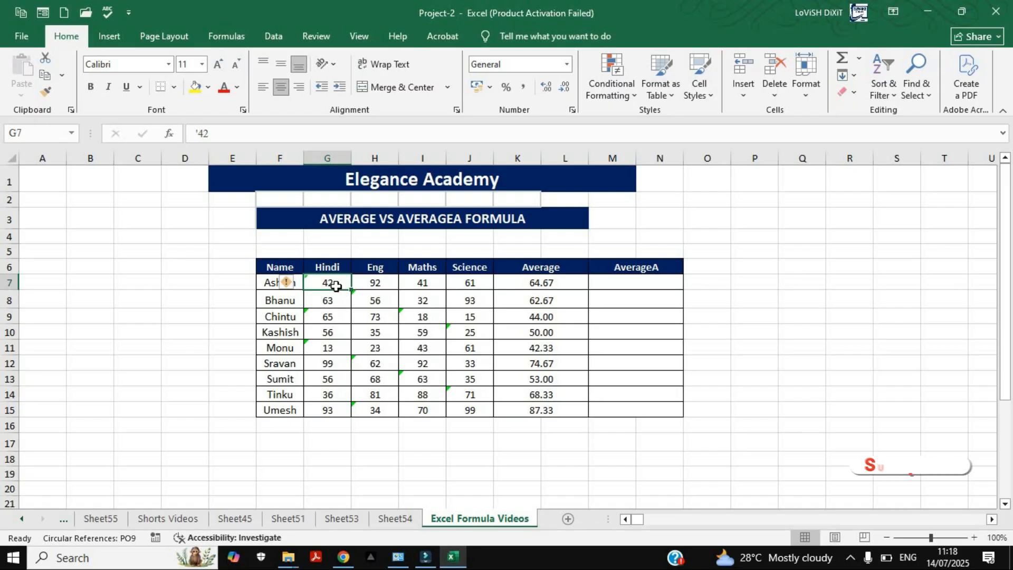
pyautogui.click(527, 281)
pyautogui.click(375, 283)
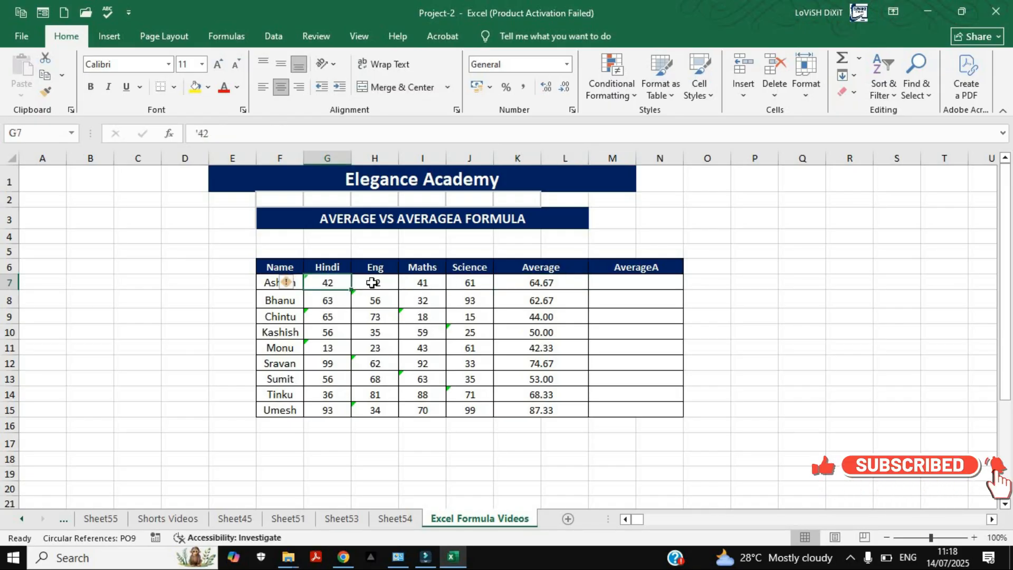
pyautogui.moveTo(375, 282); pyautogui.dragTo(476, 283)
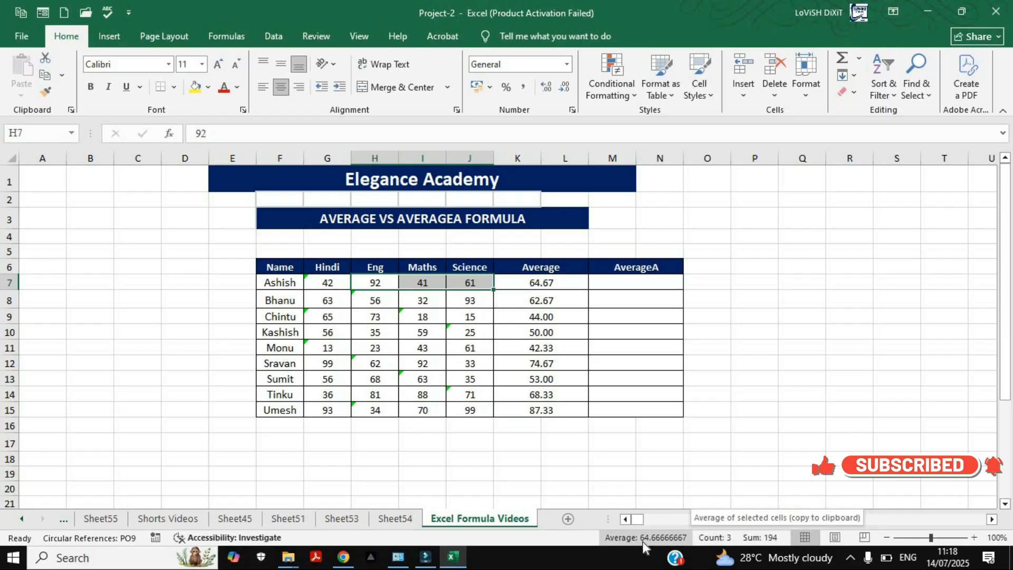
pyautogui.click(553, 282)
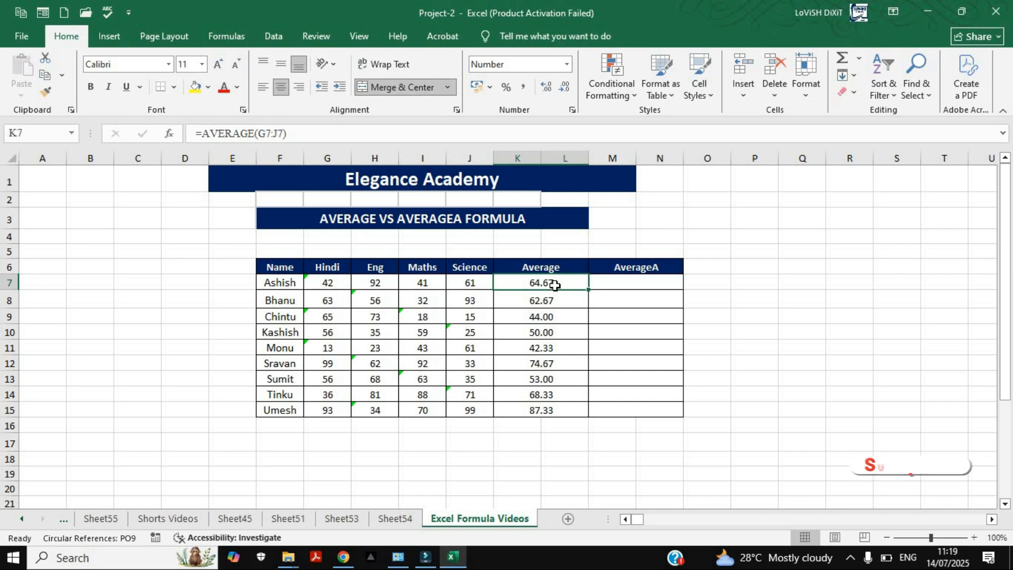
pyautogui.click(331, 283)
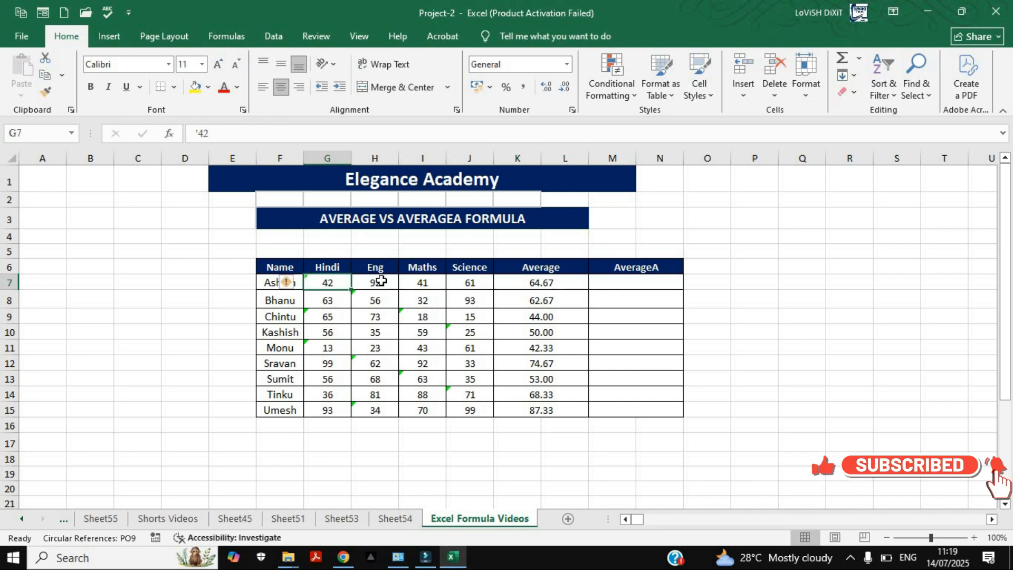
pyautogui.moveTo(381, 281); pyautogui.dragTo(464, 284)
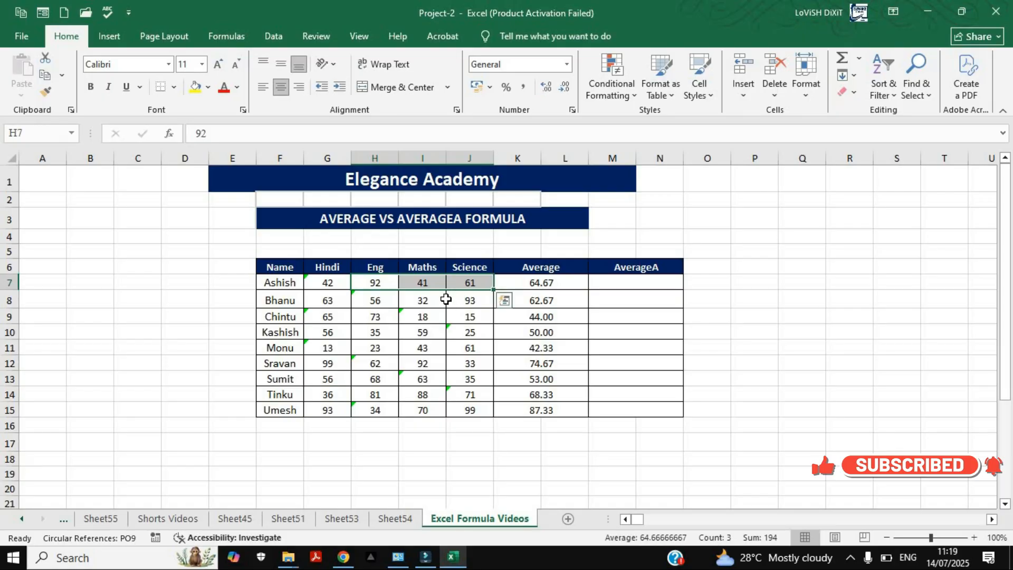
pyautogui.click(521, 284)
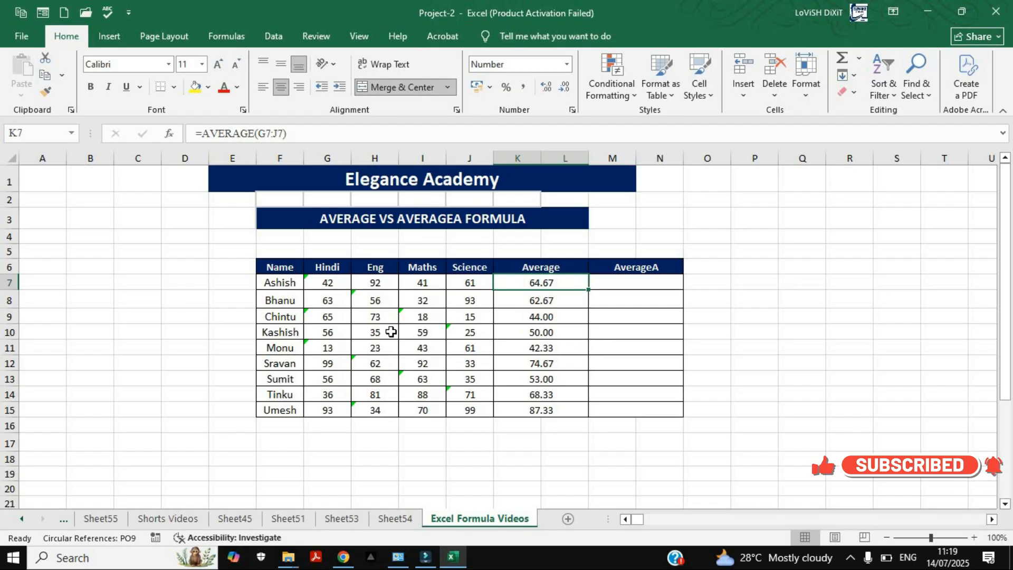
# Enter the formula =AVERAGEA(G7:J7) in cell M7, the first row of the AverageA column
pyautogui.click(631, 284)
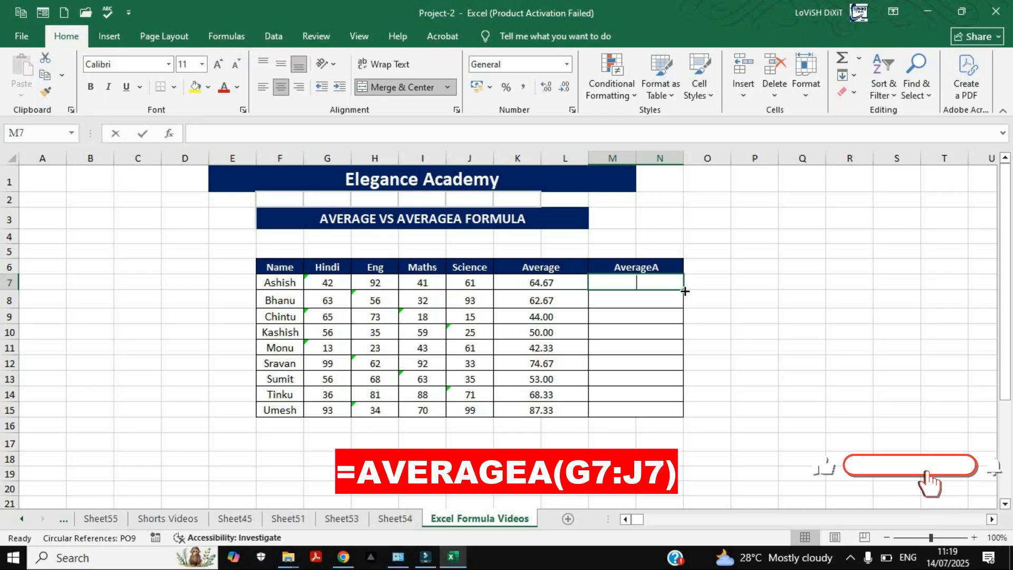
pyautogui.write('=AVERA')
pyautogui.press('Down')
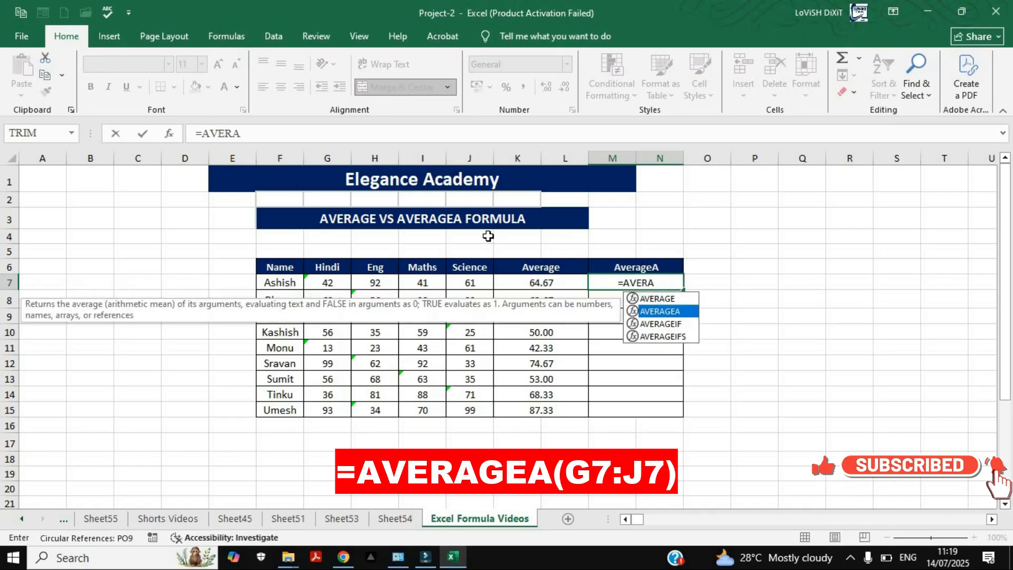
pyautogui.press('Tab')
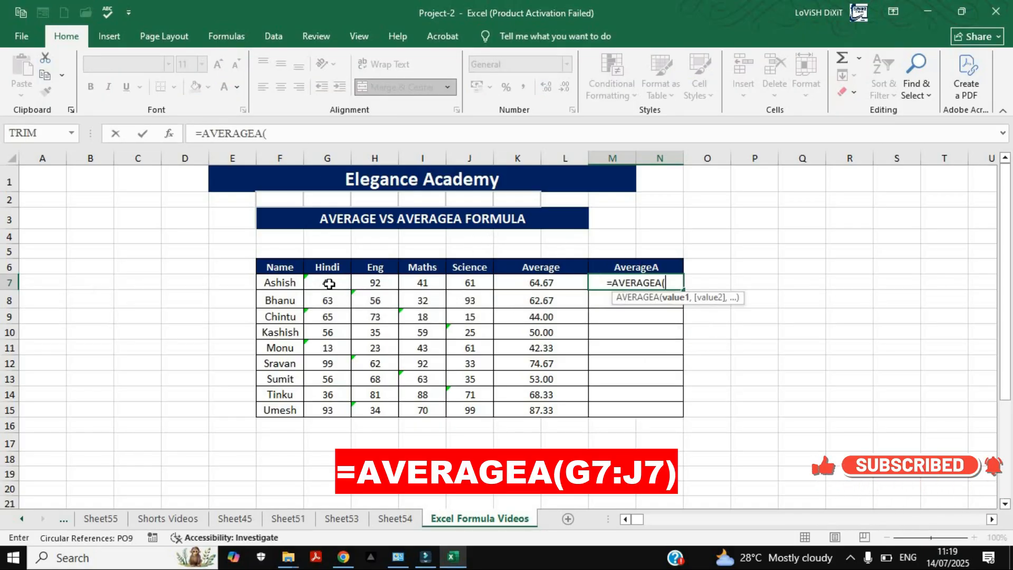
pyautogui.moveTo(326, 282); pyautogui.dragTo(465, 282)
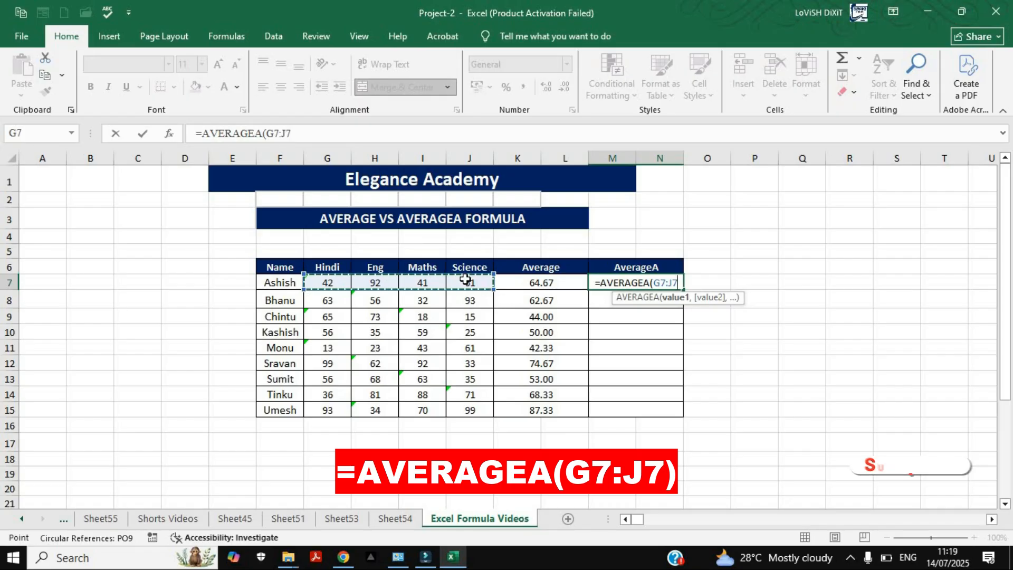
pyautogui.write(')')
pyautogui.press('Return')
# Fill the AVERAGEA formula from M7 down through row 15 of the AverageA column
pyautogui.click(652, 281)
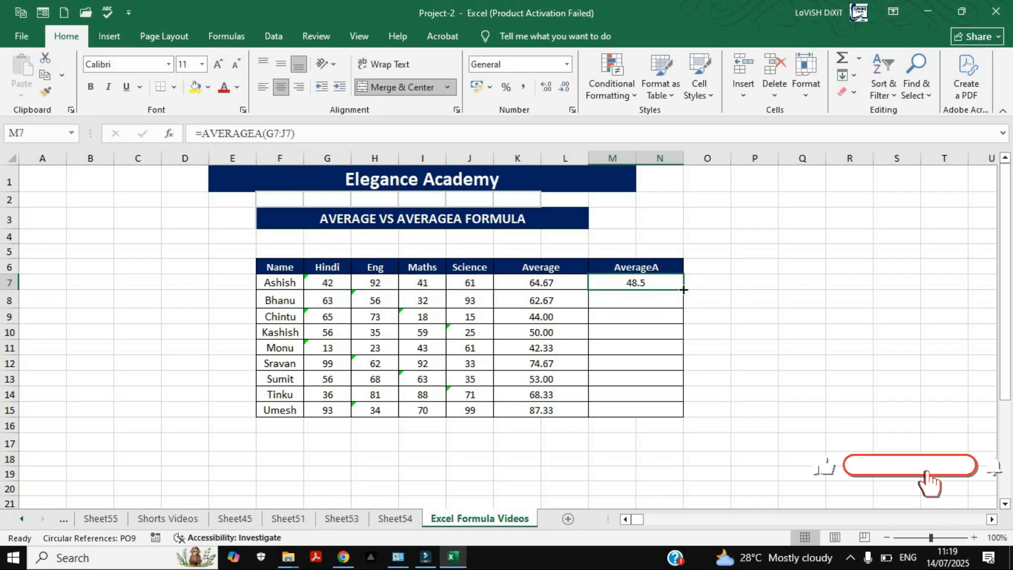
pyautogui.moveTo(681, 363); pyautogui.dragTo(675, 411)
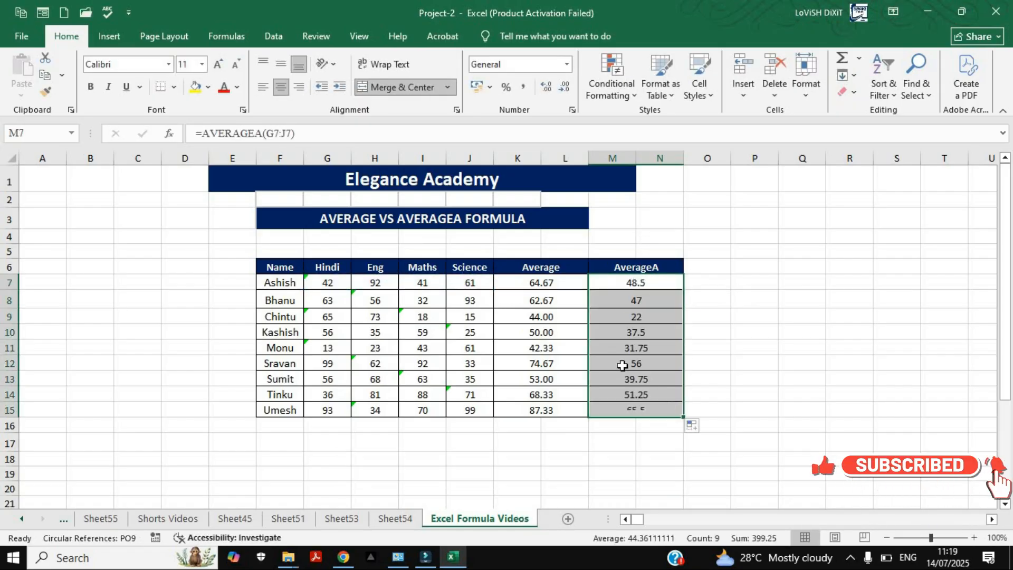
pyautogui.click(622, 365)
# Compare the Average and AverageA results in row 7, and check the selection statistics for the marks in G7:J7
pyautogui.click(580, 285)
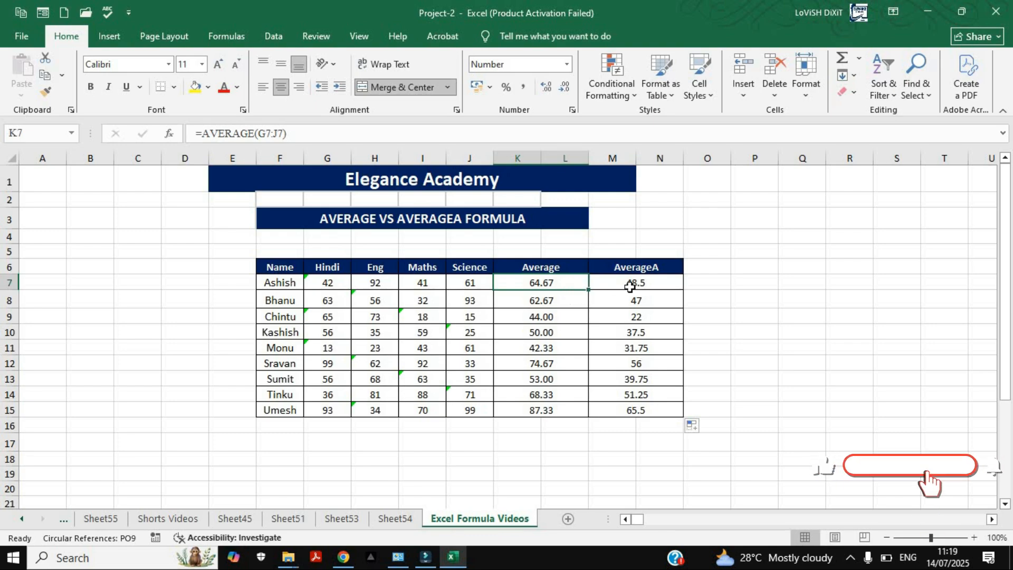
pyautogui.click(659, 290)
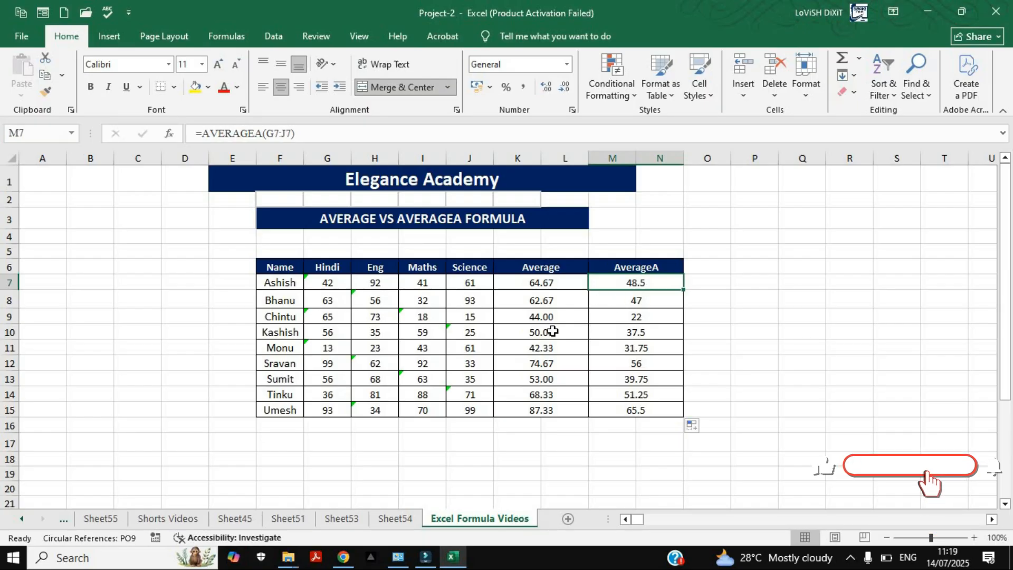
pyautogui.moveTo(343, 282); pyautogui.dragTo(390, 283)
pyautogui.moveTo(468, 282); pyautogui.dragTo(468, 282)
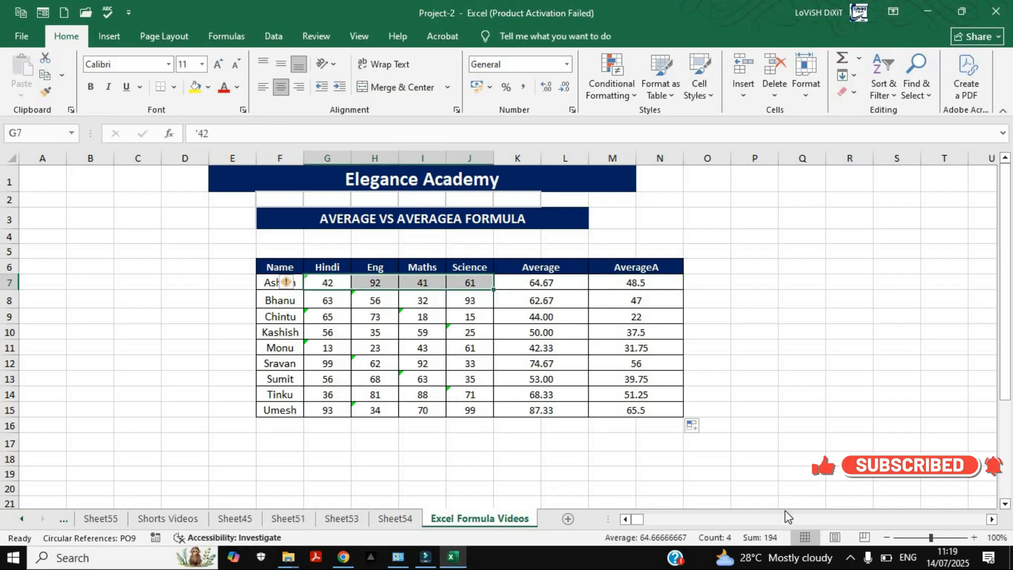
# Enter the row 7 marks' sum, 194, in cell Q10 and their count, 4, in cell Q11
pyautogui.click(789, 333)
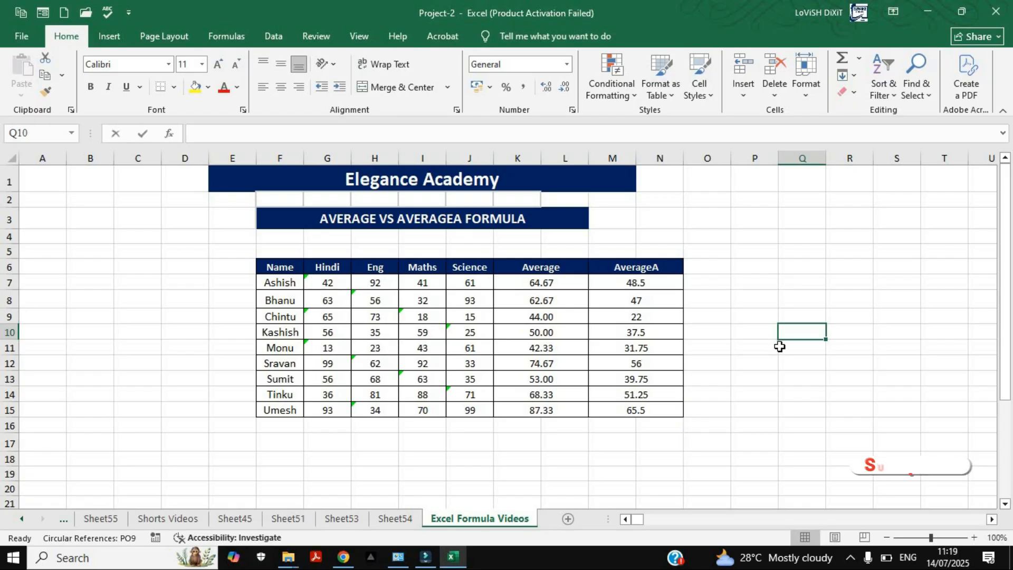
pyautogui.write('194')
pyautogui.press('Return')
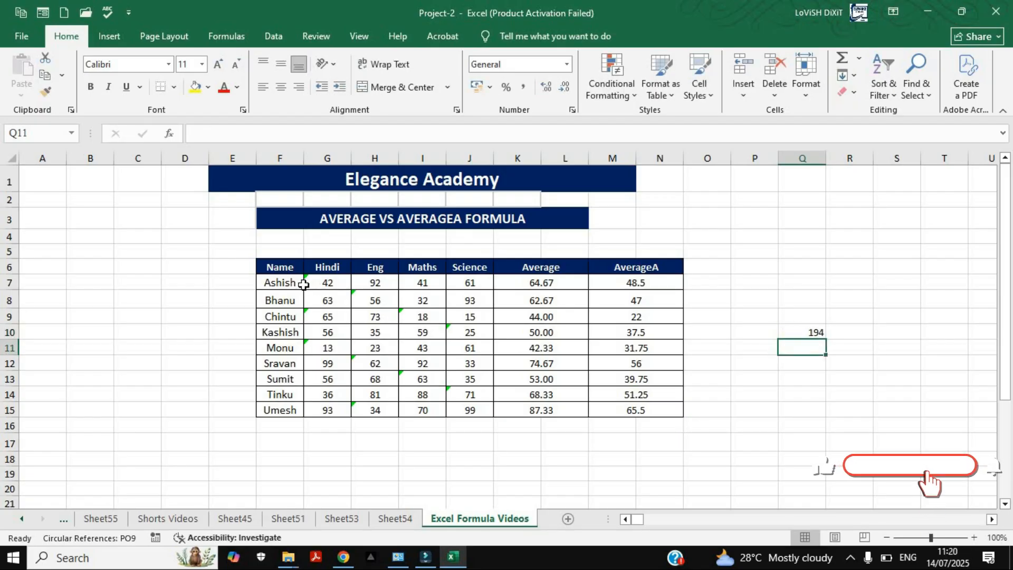
pyautogui.moveTo(328, 282); pyautogui.dragTo(469, 283)
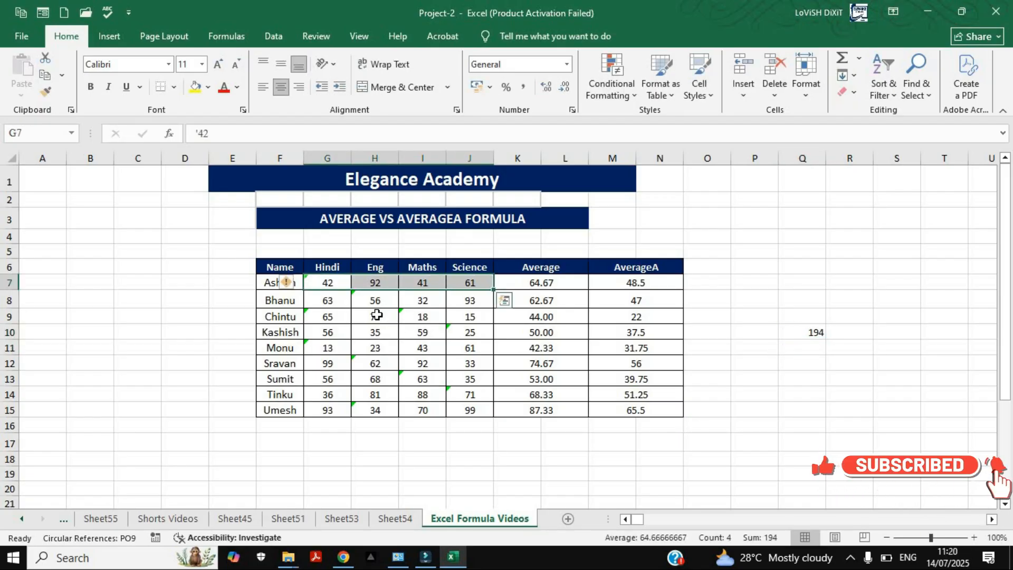
pyautogui.click(807, 347)
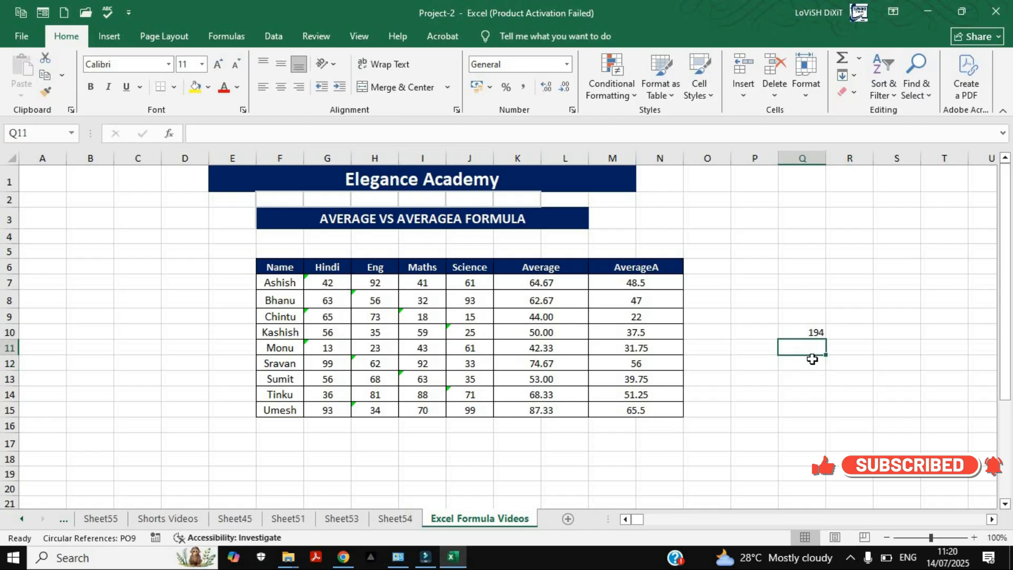
pyautogui.write('4')
pyautogui.press('Return')
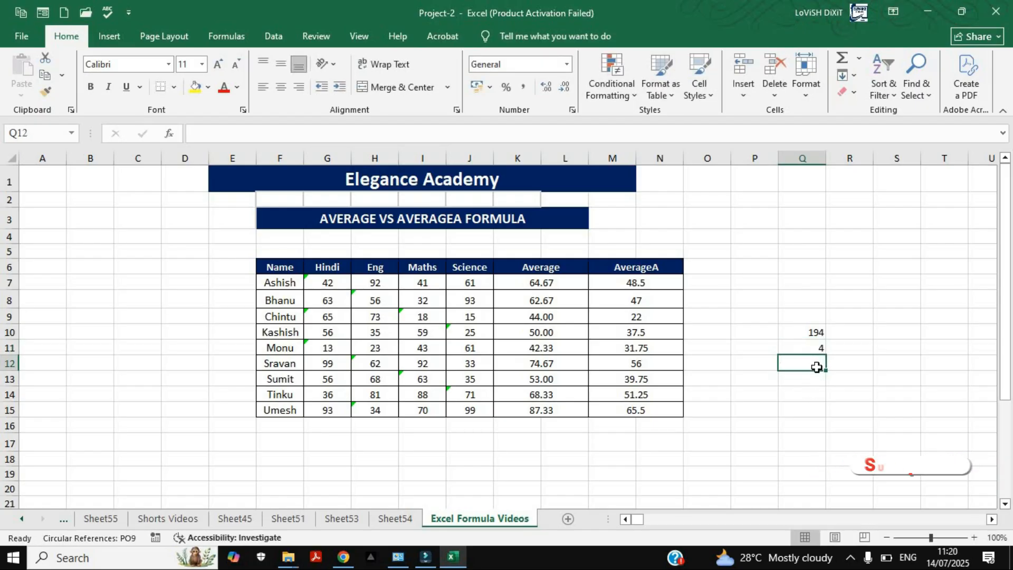
# Enter the formula =Q10/Q11 in cell Q12 to divide the sum by the count
pyautogui.write('=')
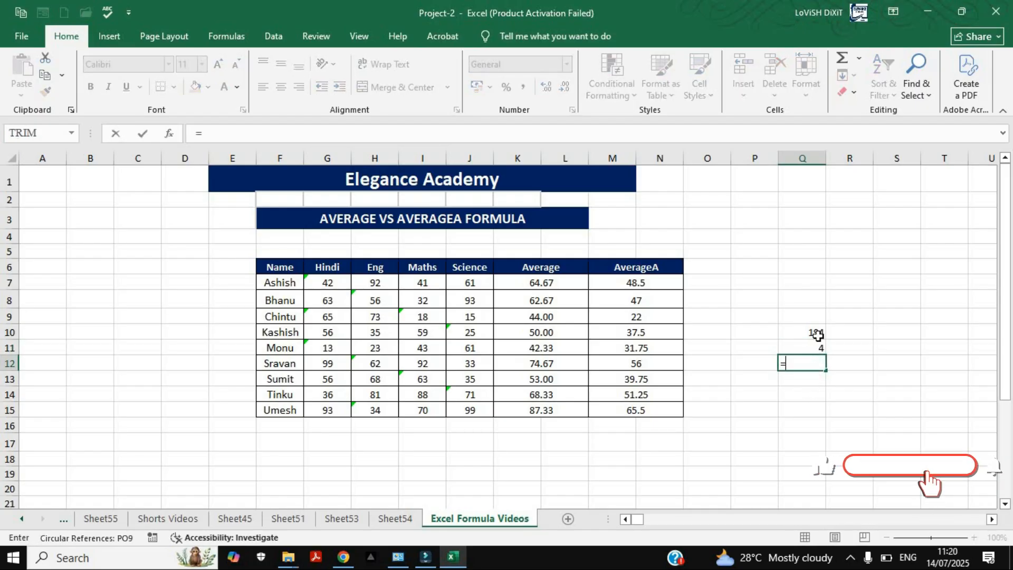
pyautogui.click(801, 331)
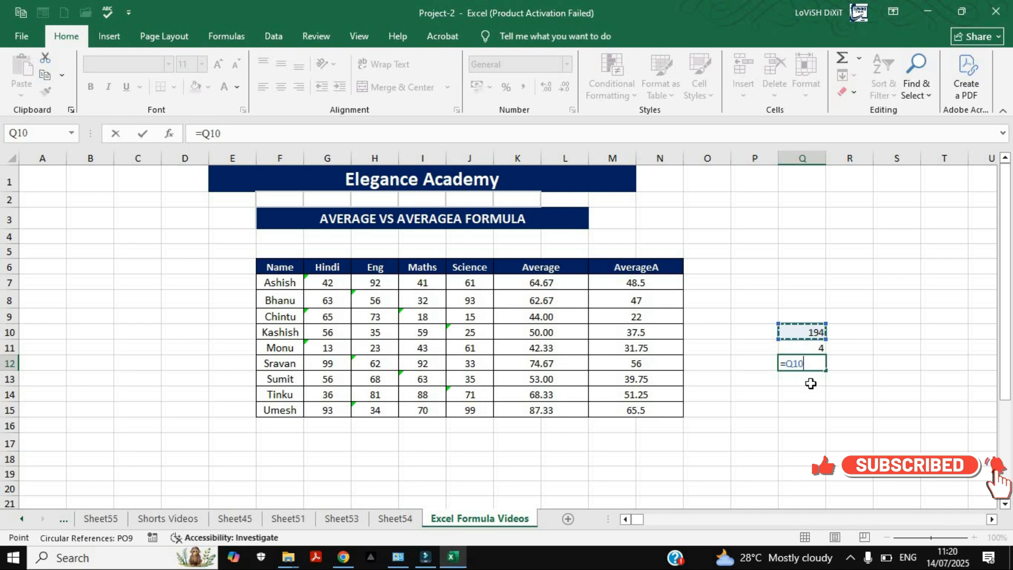
pyautogui.write('/')
pyautogui.click(815, 348)
pyautogui.press('Return')
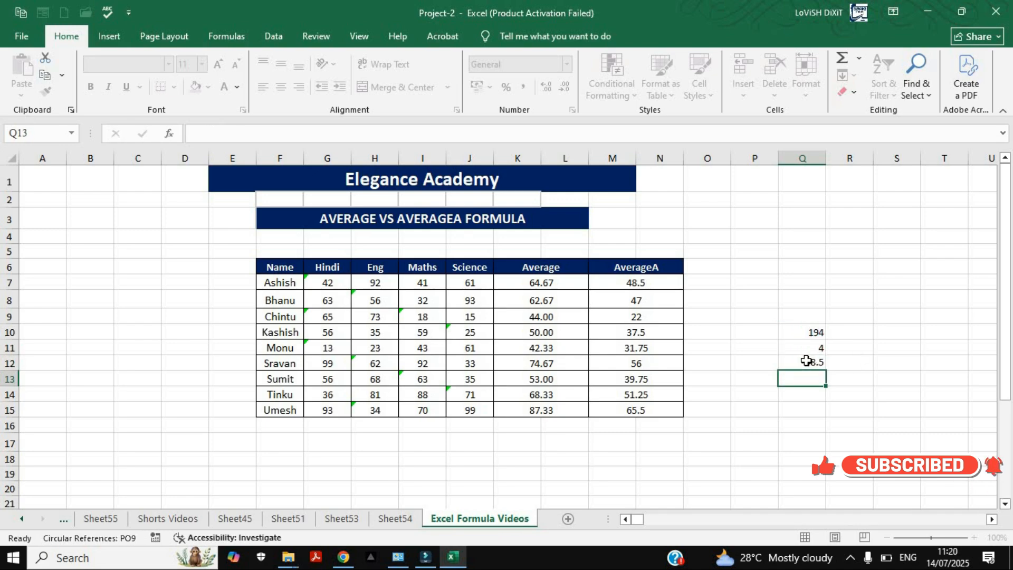
# Compare the manual calculation in Q12 with the AVERAGEA result in M7 and the AVERAGE result in K7, checking the marks in G7:J7
pyautogui.click(807, 361)
pyautogui.click(656, 289)
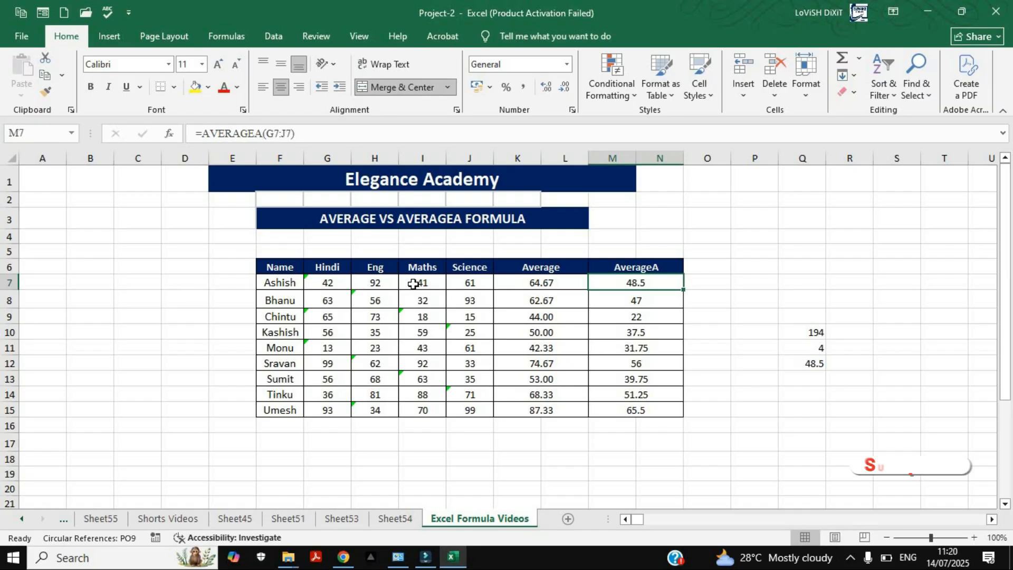
pyautogui.click(330, 282)
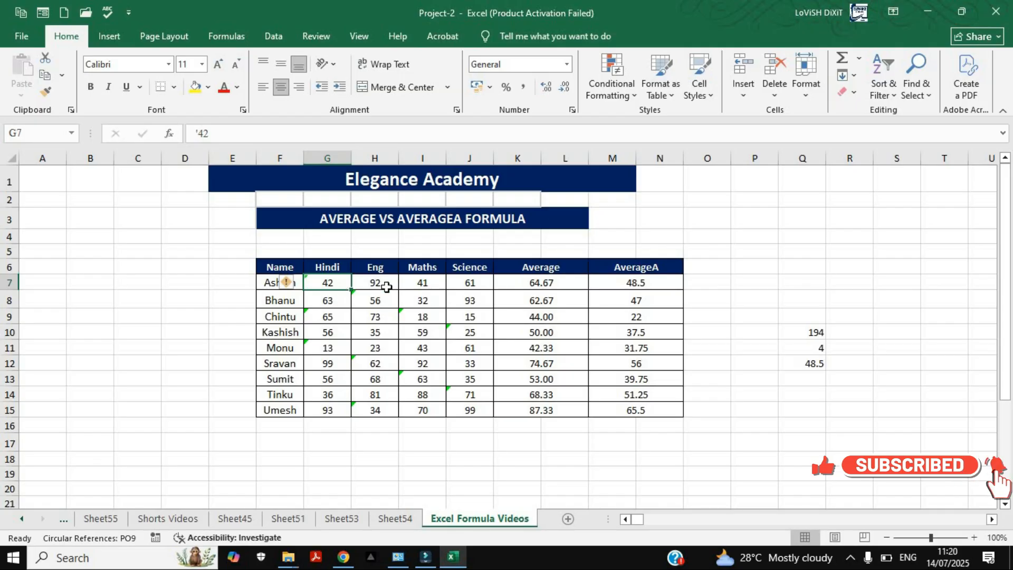
pyautogui.hotkey('shift', 'Right')
pyautogui.hotkey('shift', 'Right')
pyautogui.hotkey('shift', 'Right')
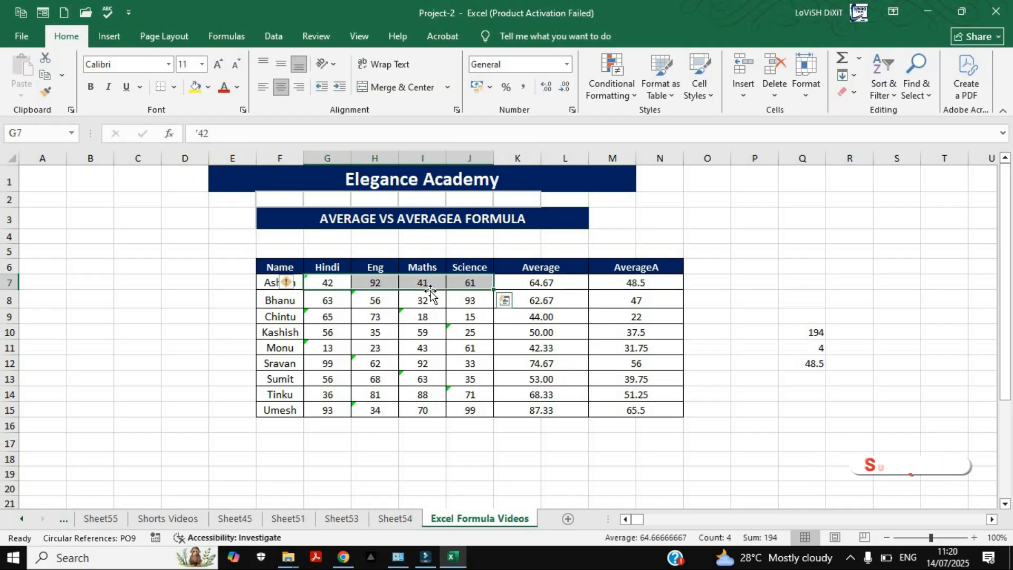
pyautogui.click(540, 286)
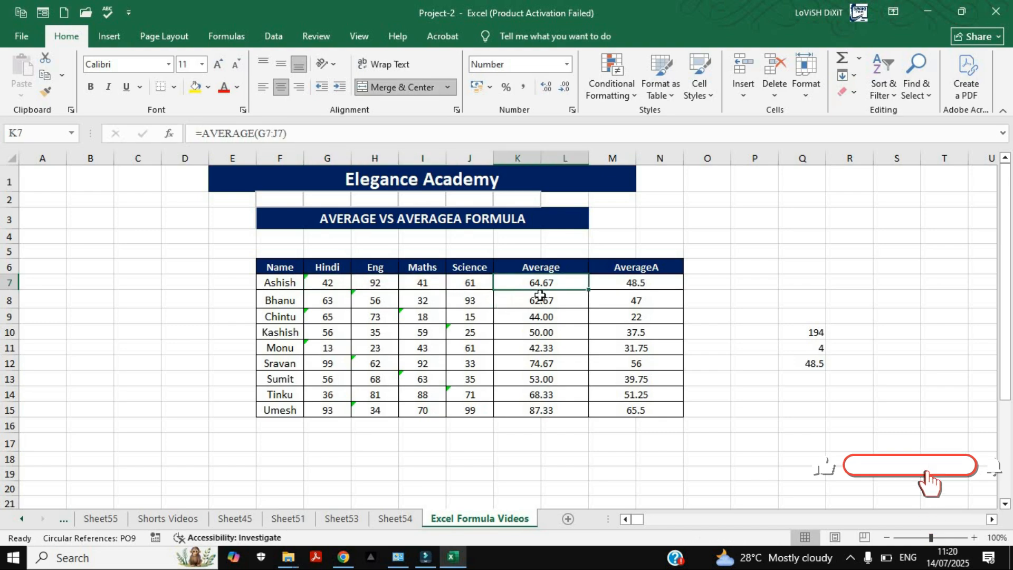
pyautogui.moveTo(322, 282); pyautogui.dragTo(470, 284)
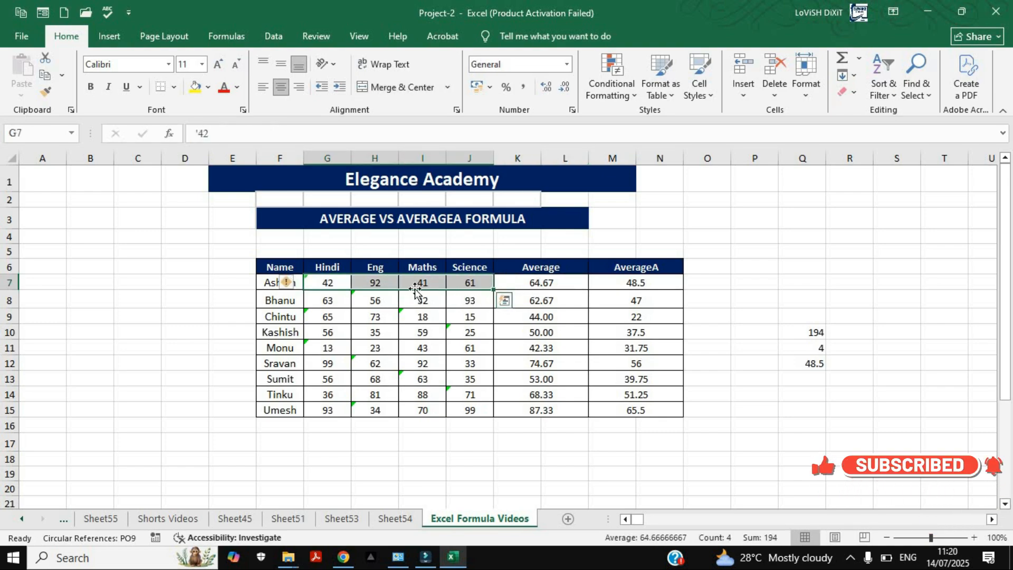
pyautogui.click(378, 280)
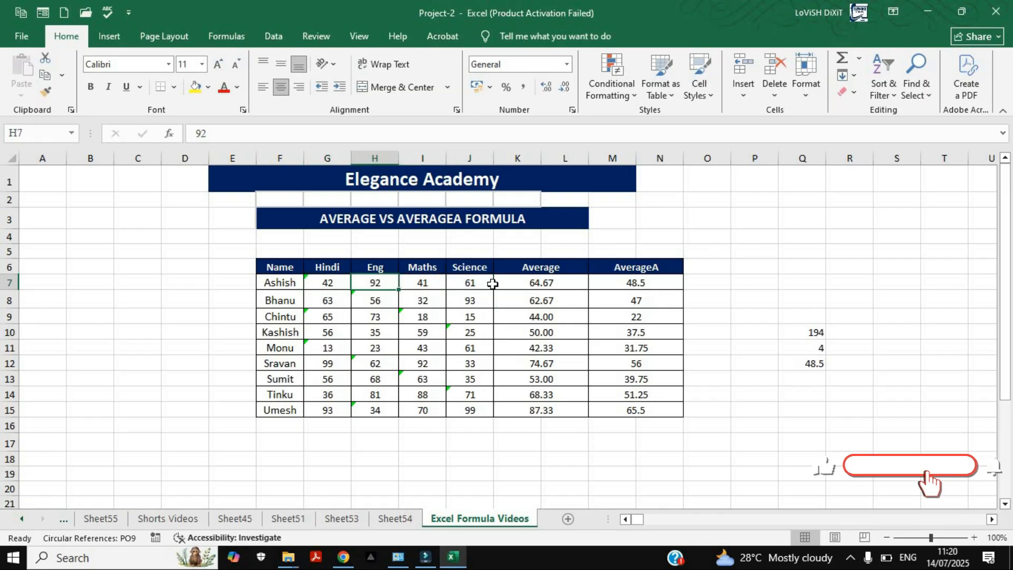
pyautogui.click(556, 282)
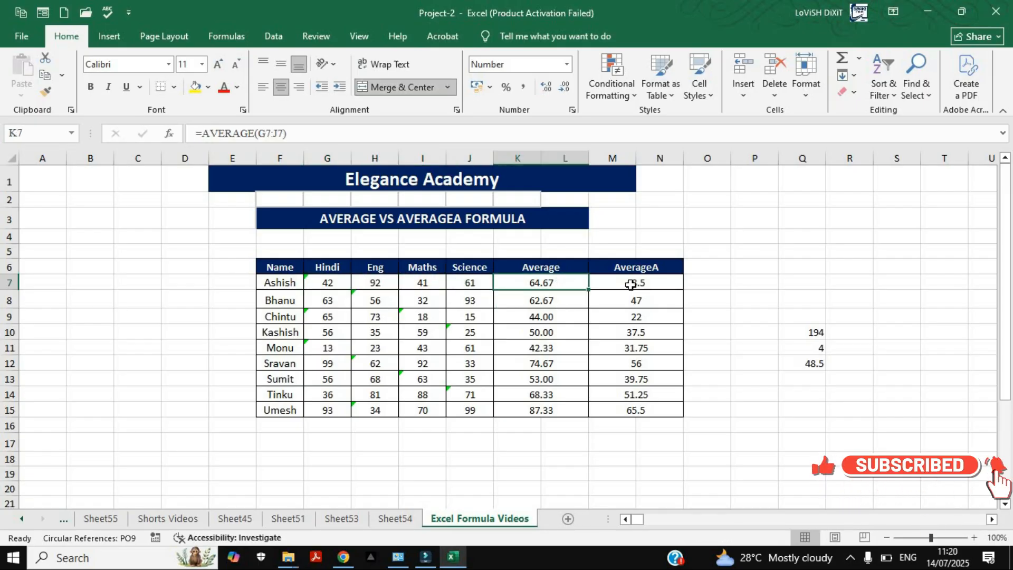
pyautogui.click(630, 284)
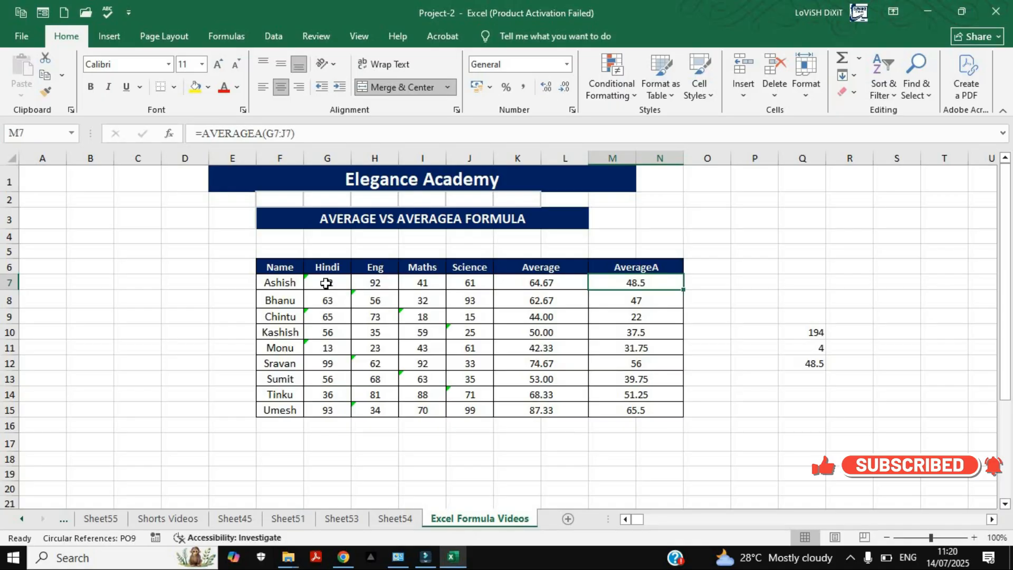